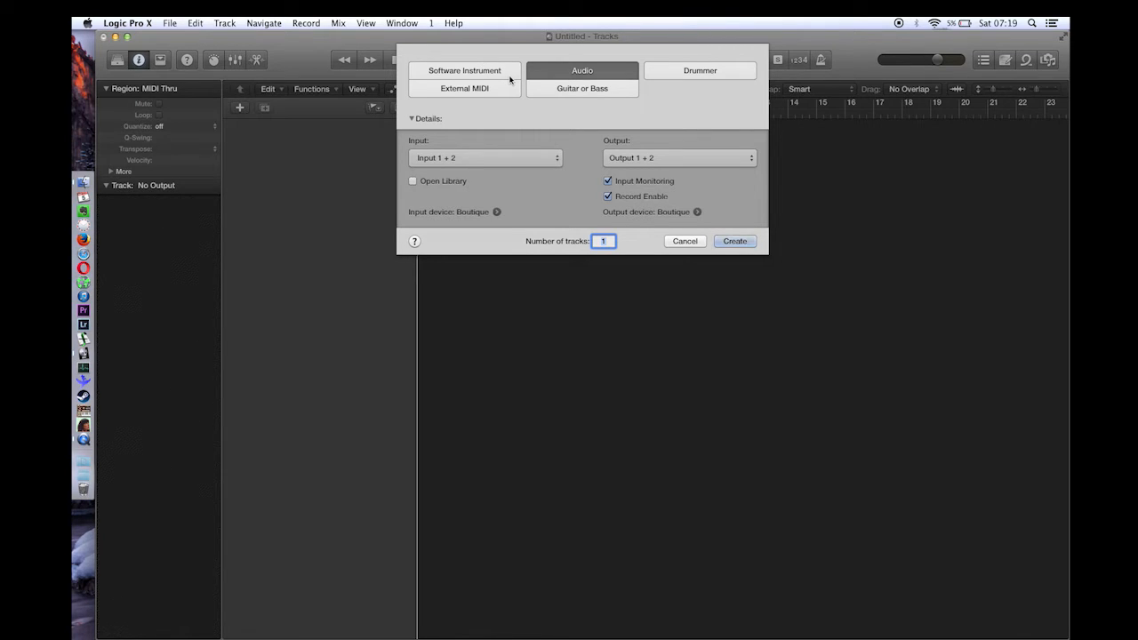
- Create one software instrument track routed to Output 1 + 2 in the new project
{"action": "left_click", "coordinate": [511, 80]}
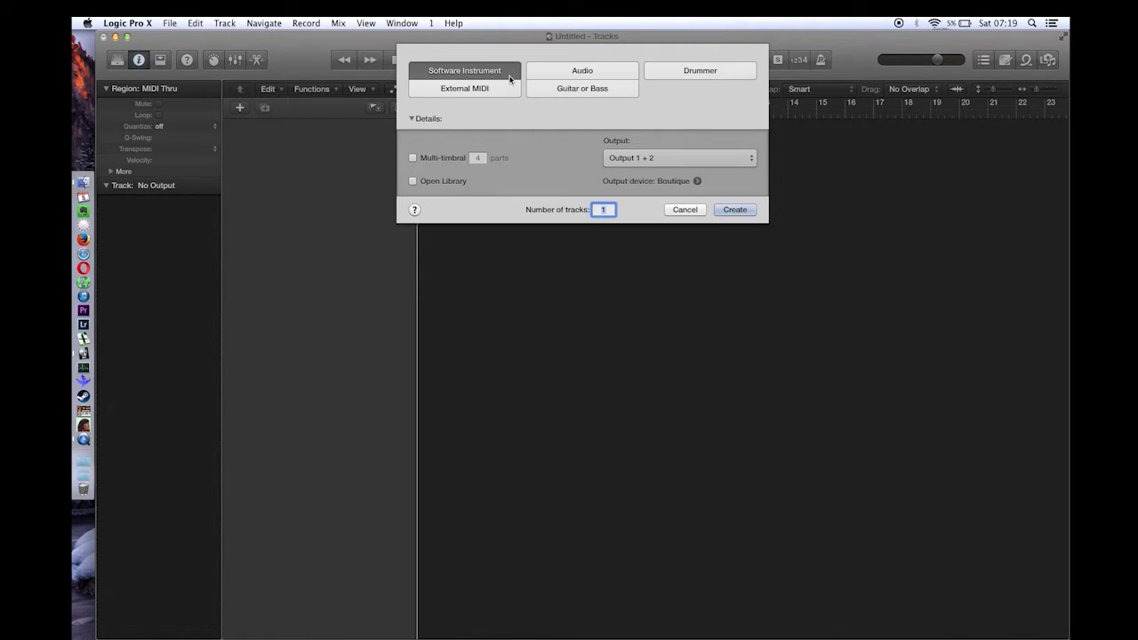
{"action": "left_click", "coordinate": [742, 208]}
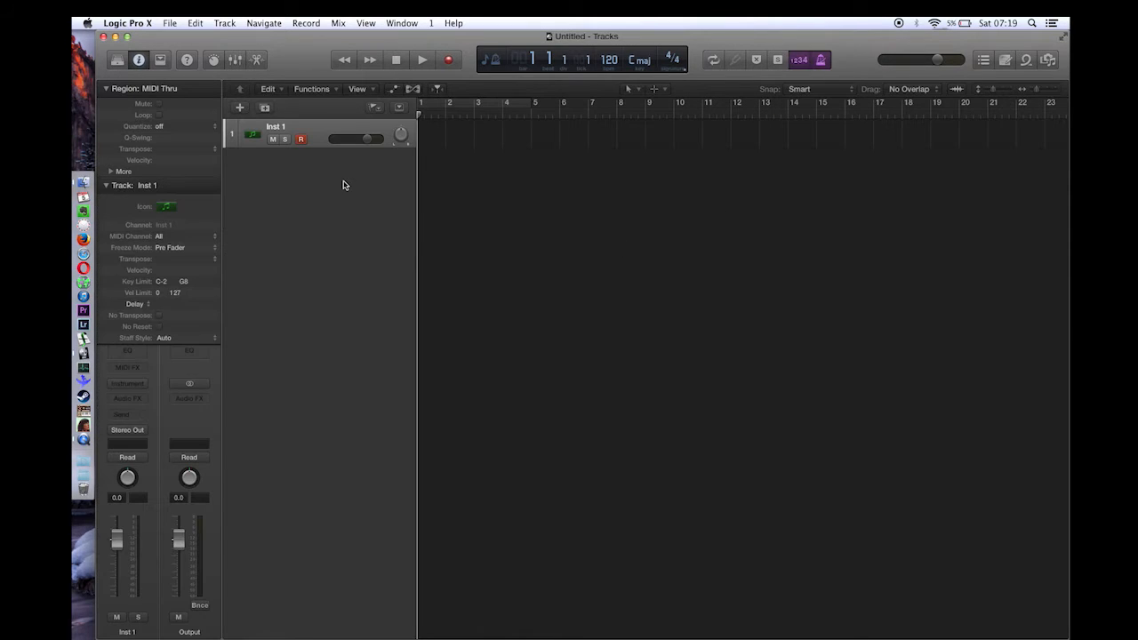
- Select Boutique as the input device in the audio device preferences and review the available output devices
{"action": "left_click", "coordinate": [143, 22]}
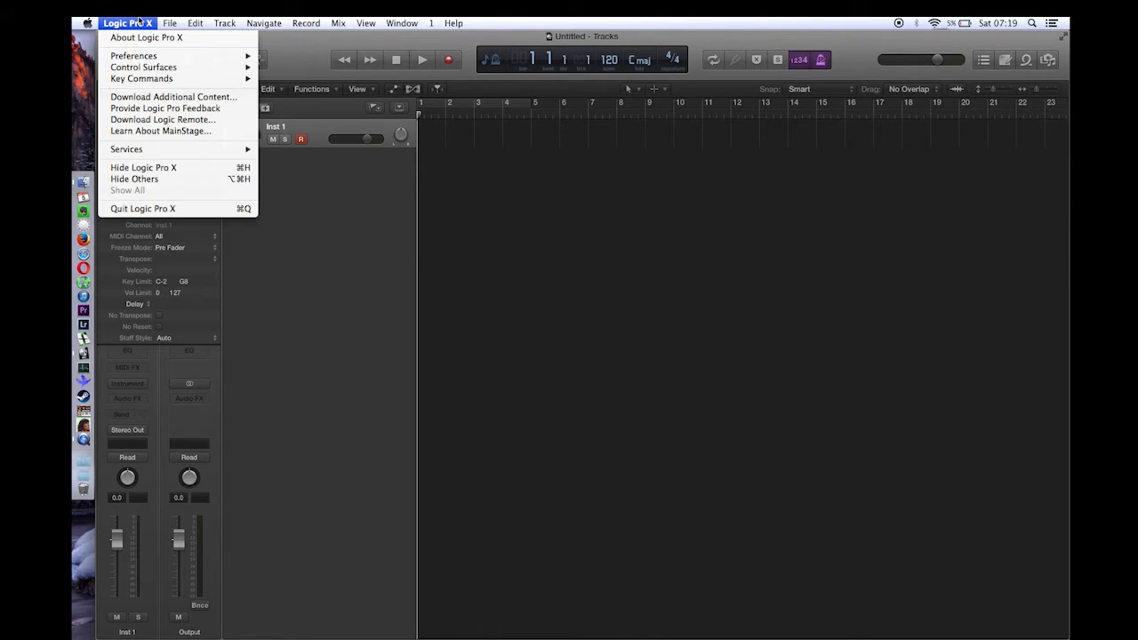
{"action": "mouse_move", "coordinate": [155, 59]}
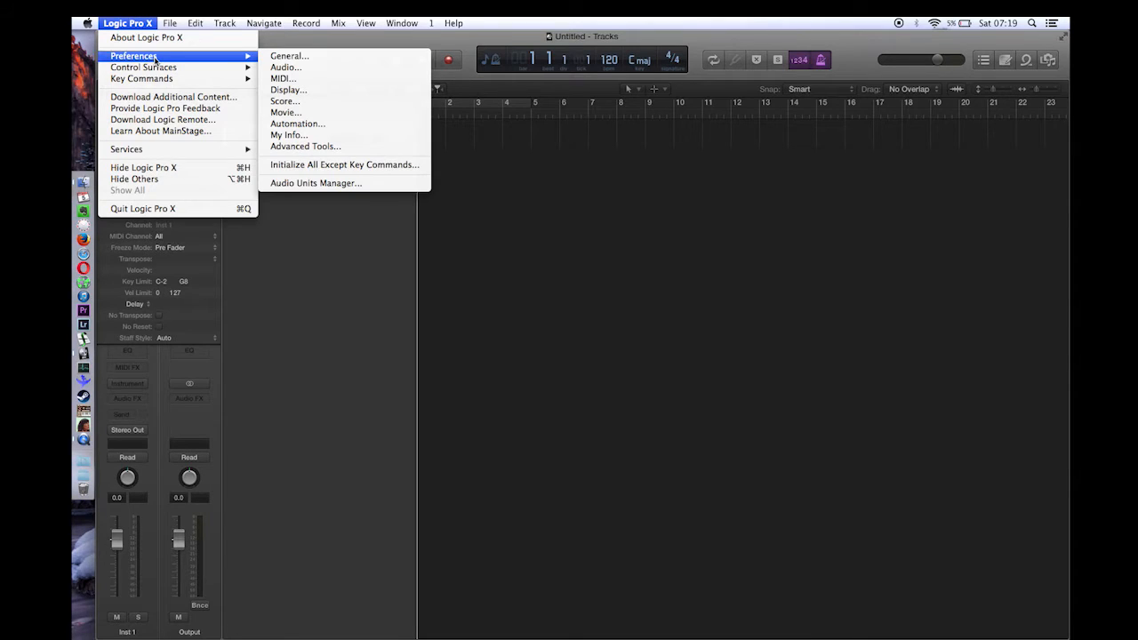
{"action": "left_click", "coordinate": [353, 67]}
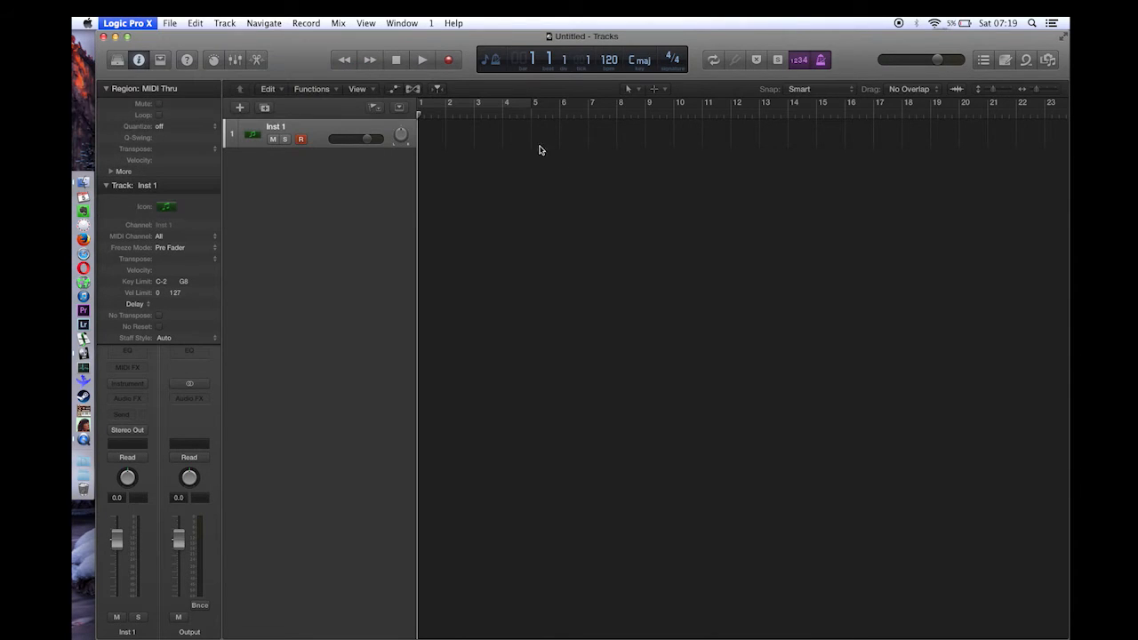
{"action": "left_click_drag", "start_coordinate": [530, 289], "coordinate": [520, 110]}
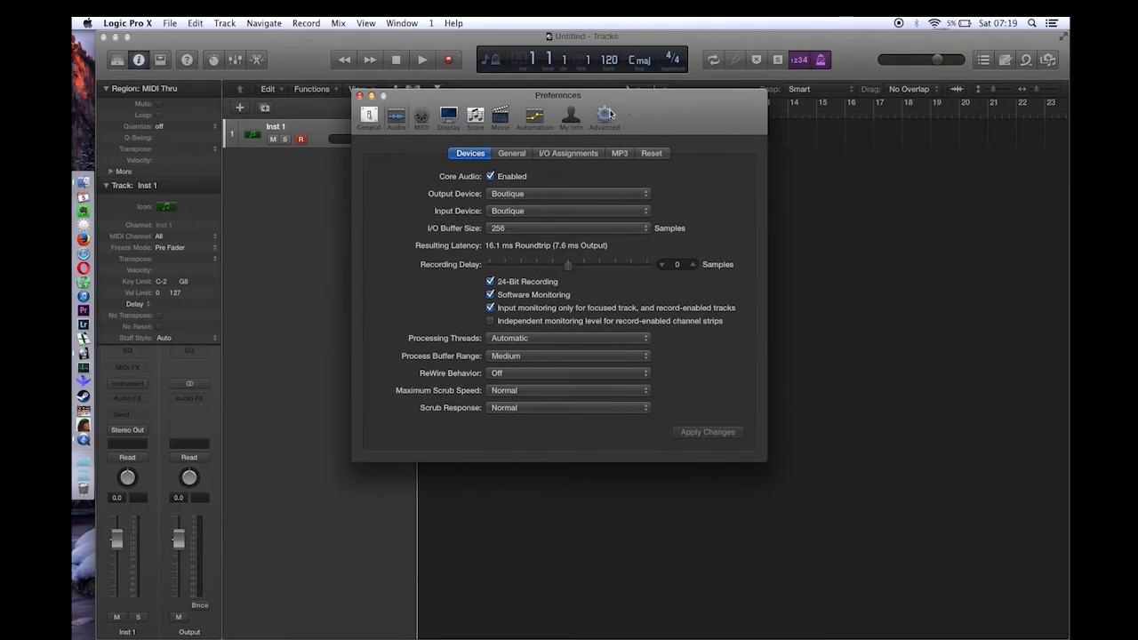
{"action": "left_click", "coordinate": [543, 216]}
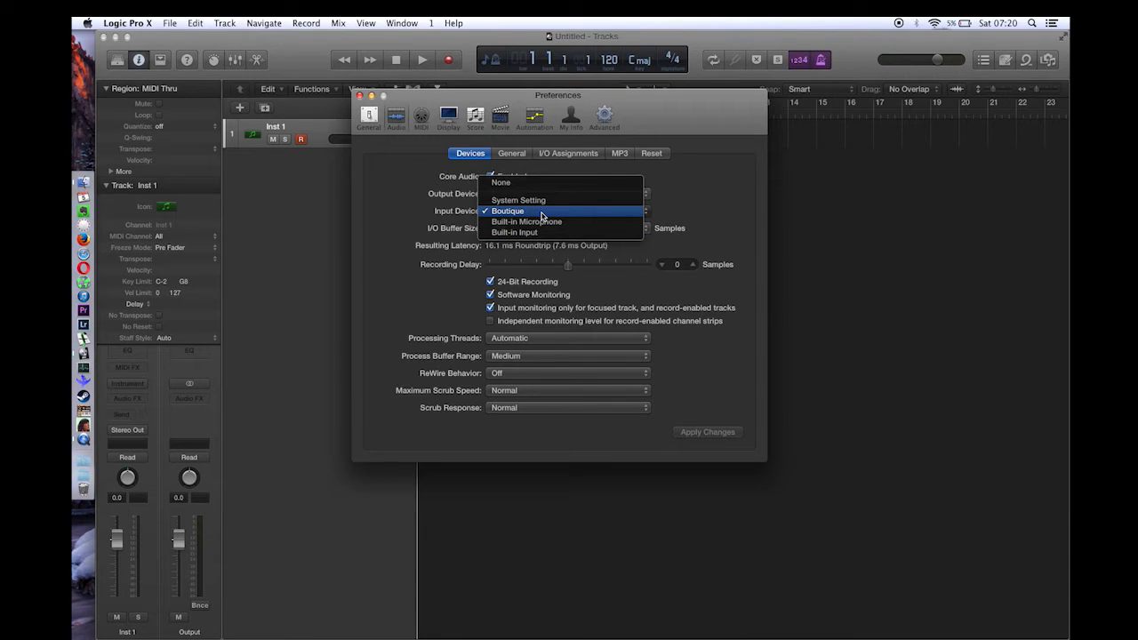
{"action": "left_click", "coordinate": [541, 213]}
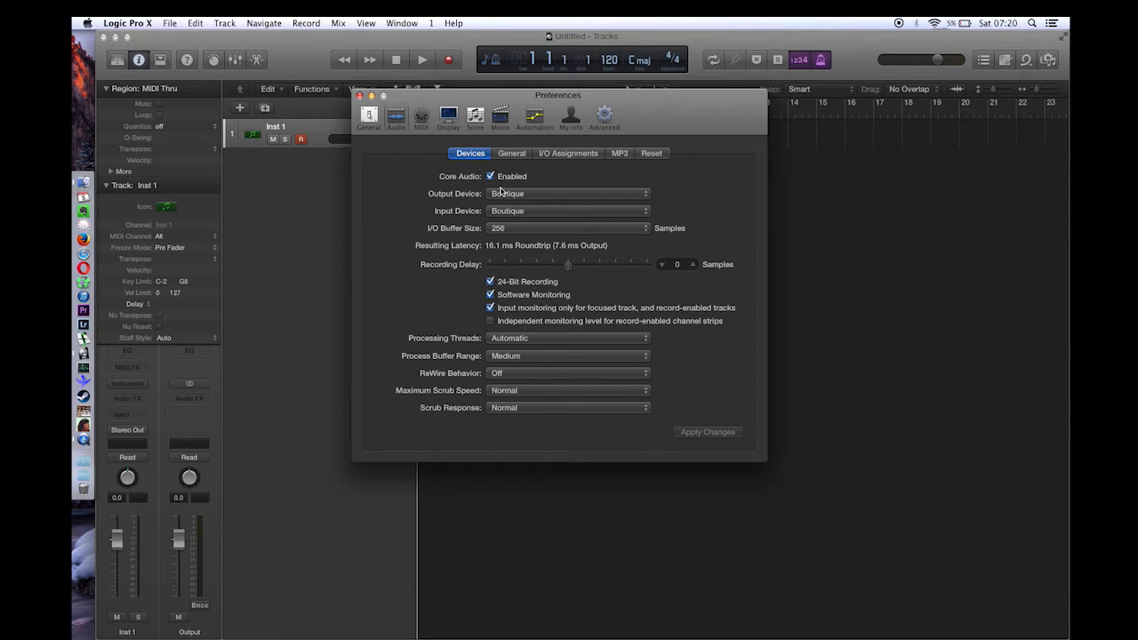
{"action": "left_click", "coordinate": [541, 194]}
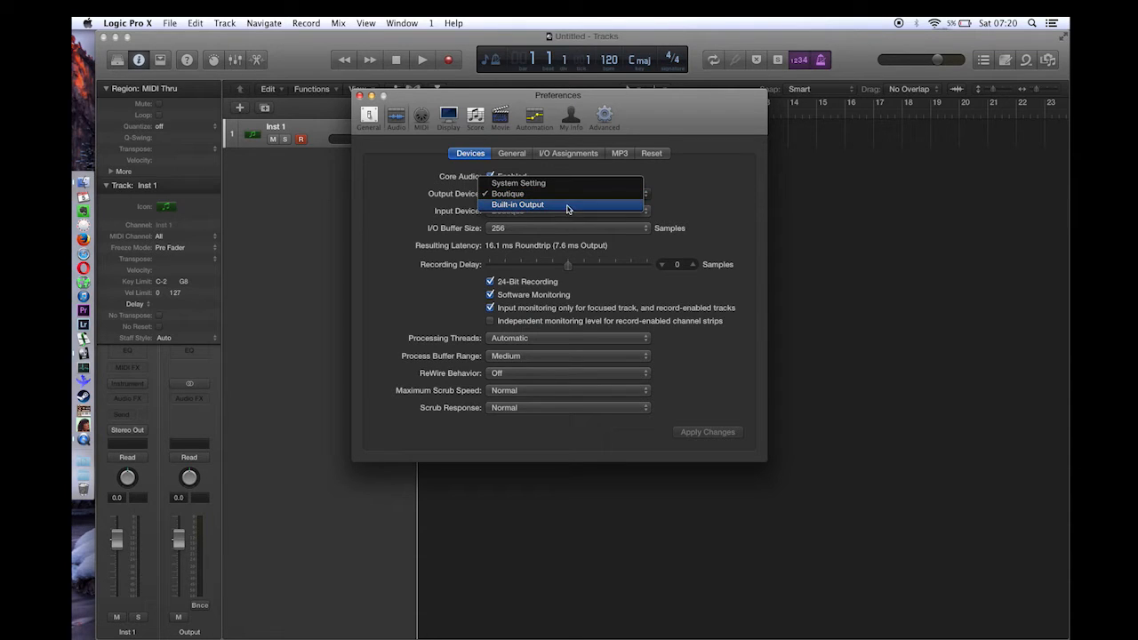
{"action": "left_click", "coordinate": [680, 168]}
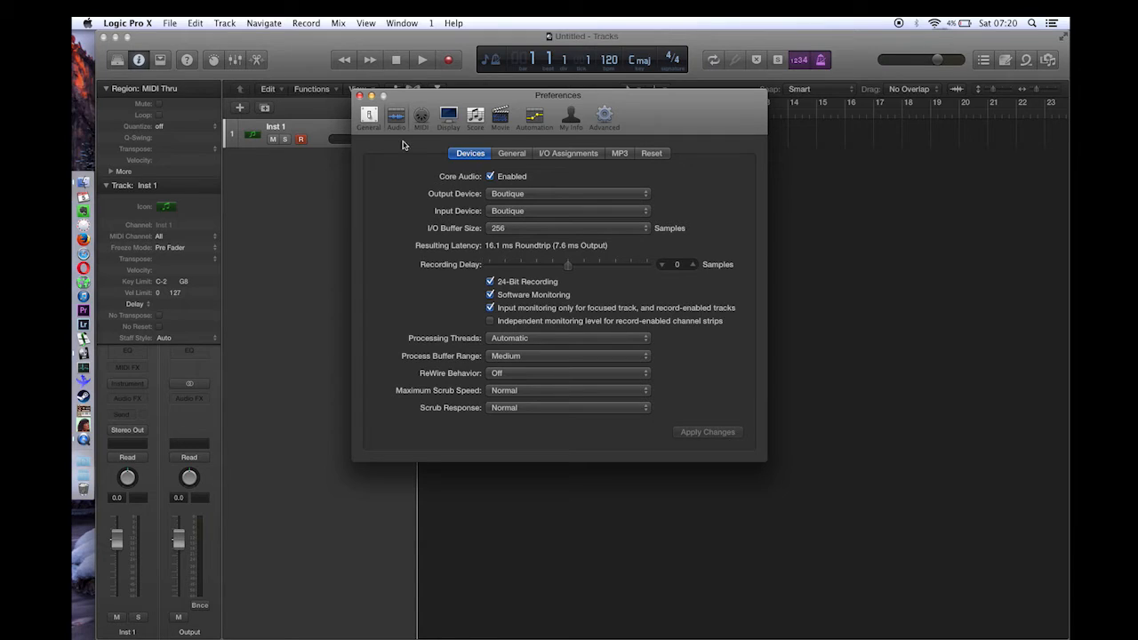
- Review the General and Sync settings of the MIDI preferences, closing the preferences window when done
{"action": "left_click", "coordinate": [422, 117]}
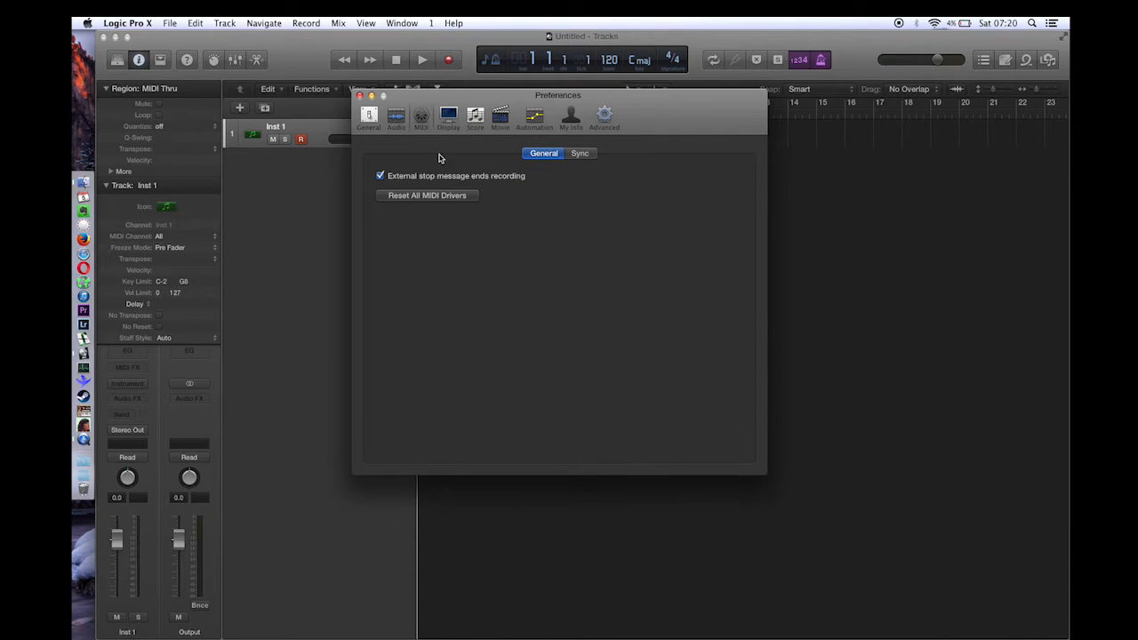
{"action": "left_click", "coordinate": [580, 154]}
{"action": "left_click", "coordinate": [536, 155]}
{"action": "left_click", "coordinate": [583, 156]}
{"action": "left_click", "coordinate": [544, 154]}
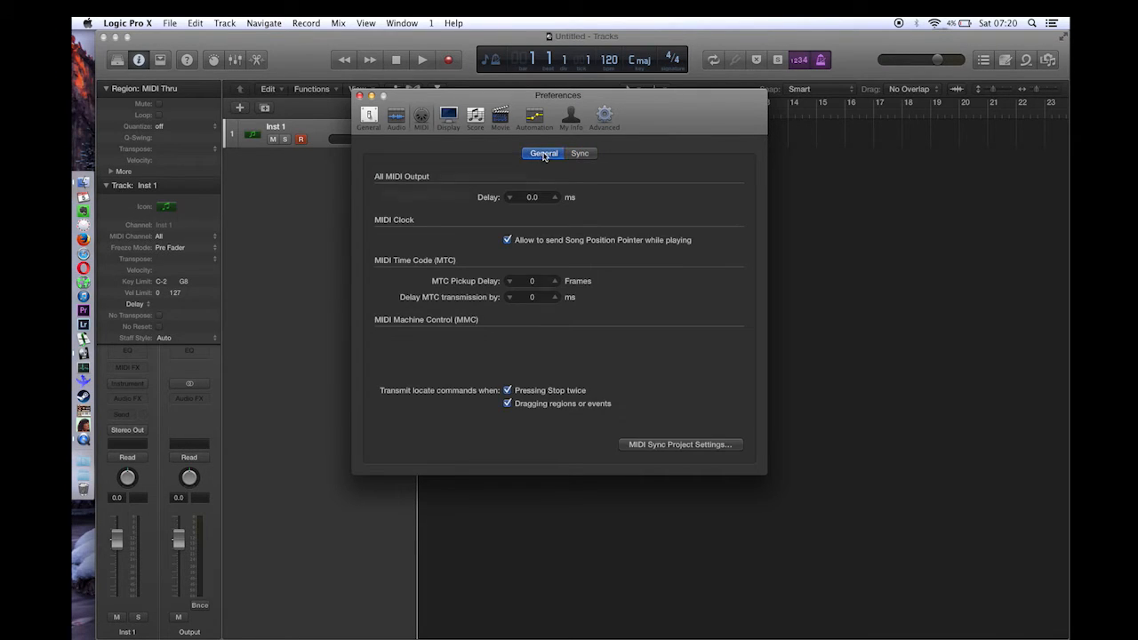
{"action": "left_click", "coordinate": [360, 95]}
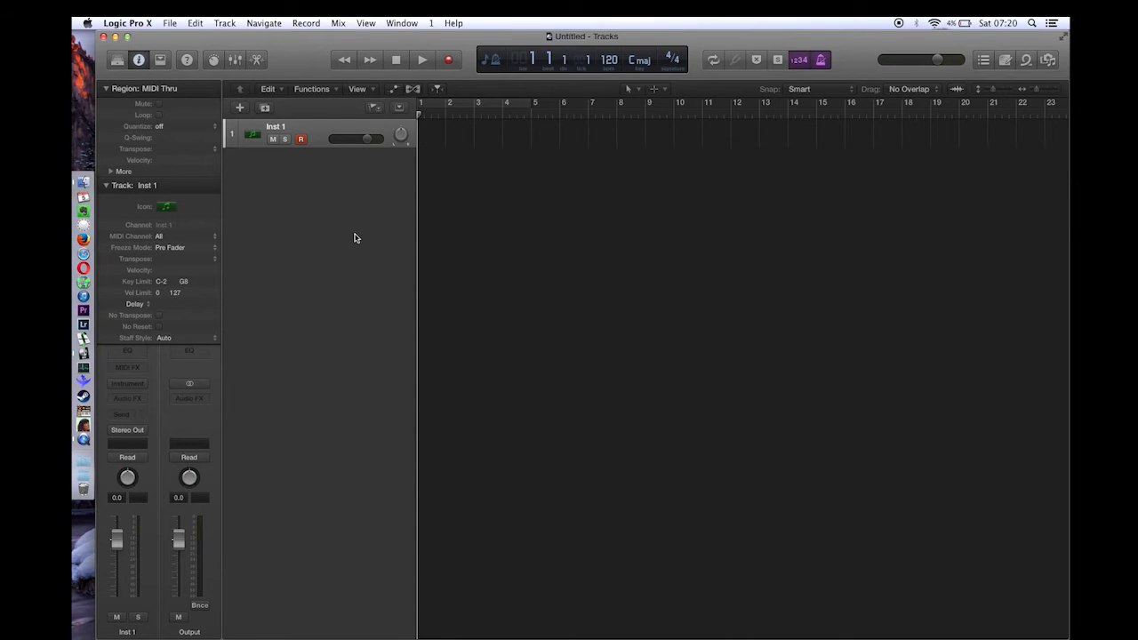
- Add one External MIDI track with its output assigned to Boutique - 1 and no External Instrument plug-in
{"action": "left_click", "coordinate": [241, 108]}
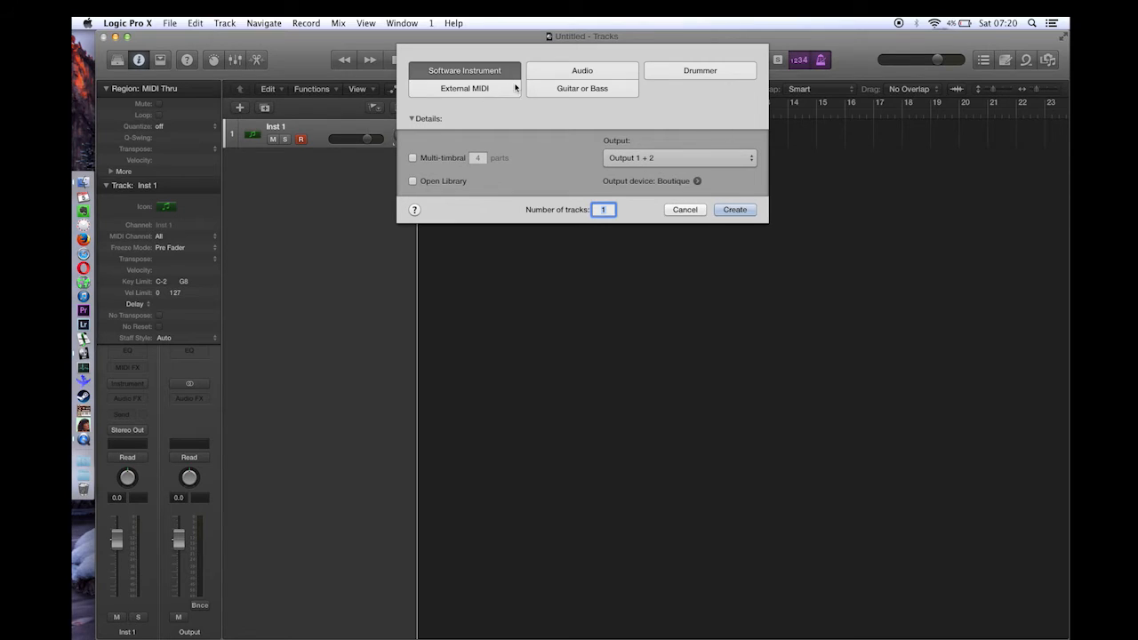
{"action": "left_click", "coordinate": [504, 89]}
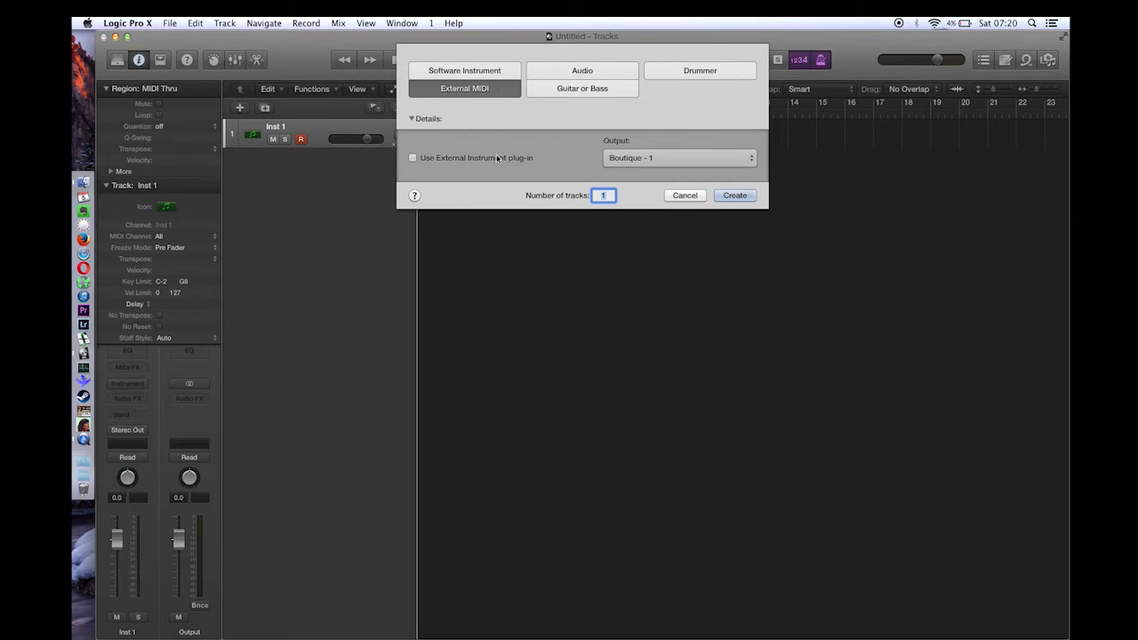
{"action": "left_click", "coordinate": [673, 159]}
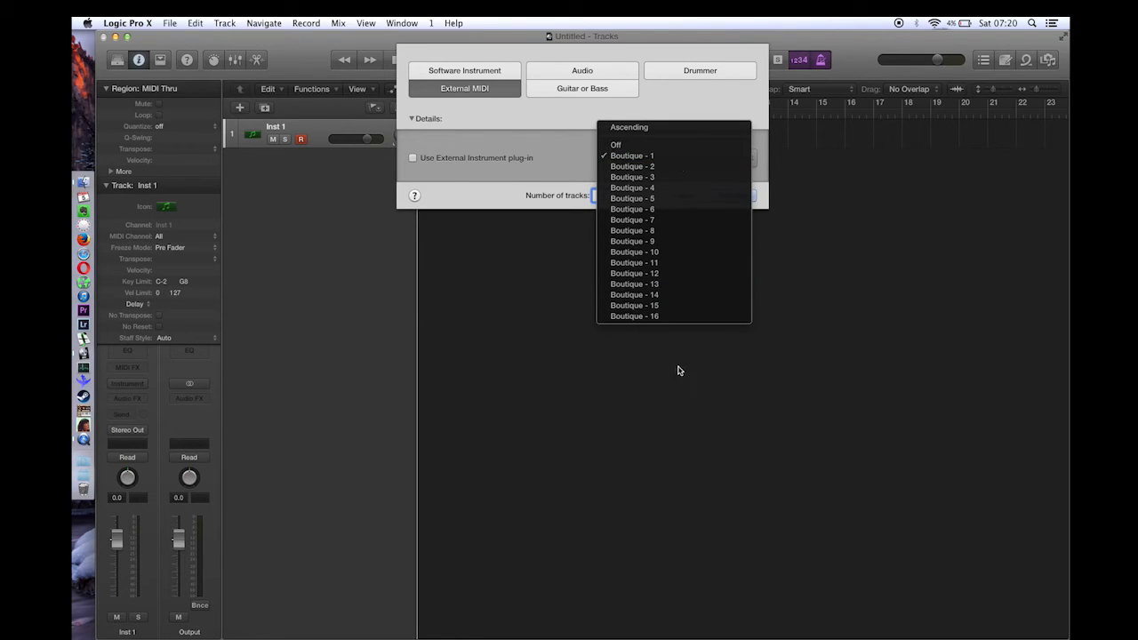
{"action": "left_click", "coordinate": [557, 153]}
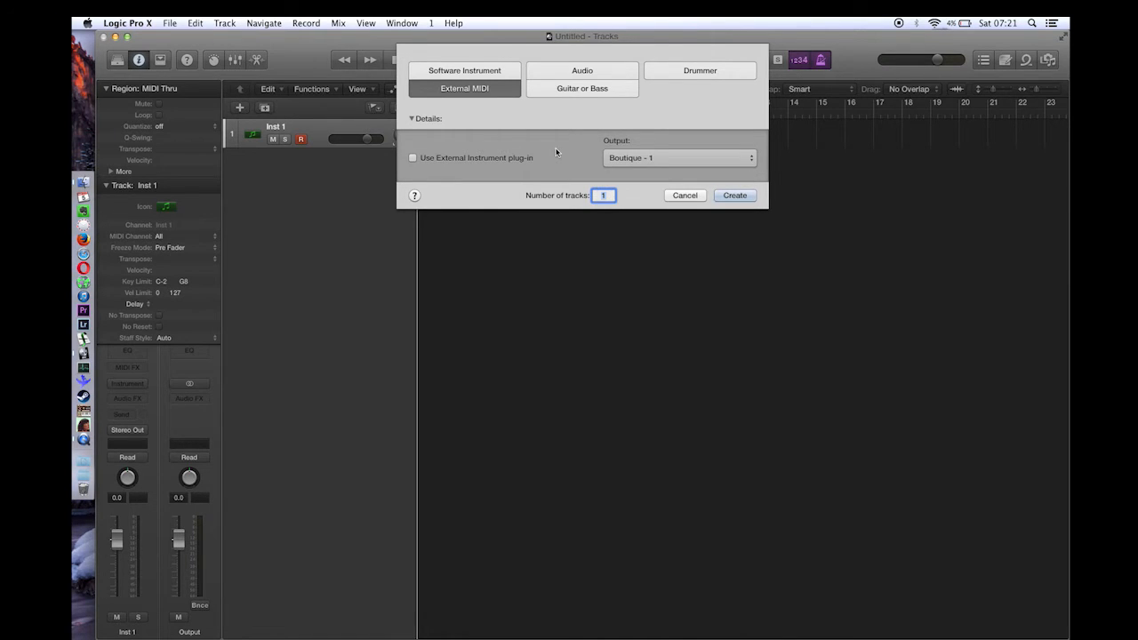
{"action": "left_click", "coordinate": [731, 195]}
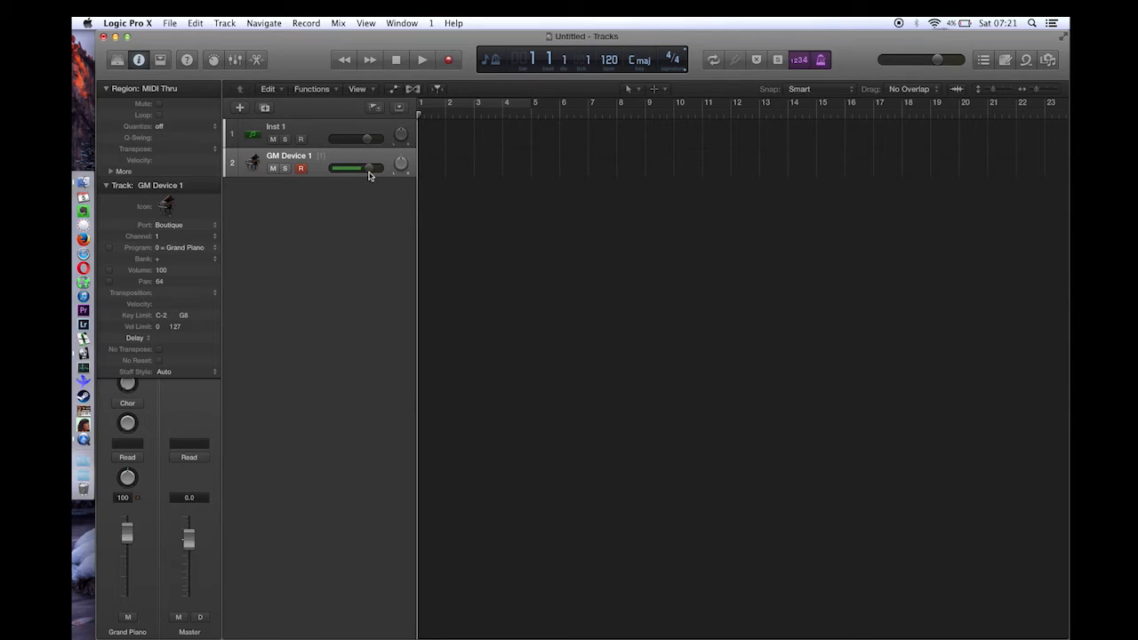
- Record a short MIDI test take on the GM Device 1 track and play it back from bar 2
{"action": "key", "text": "r"}
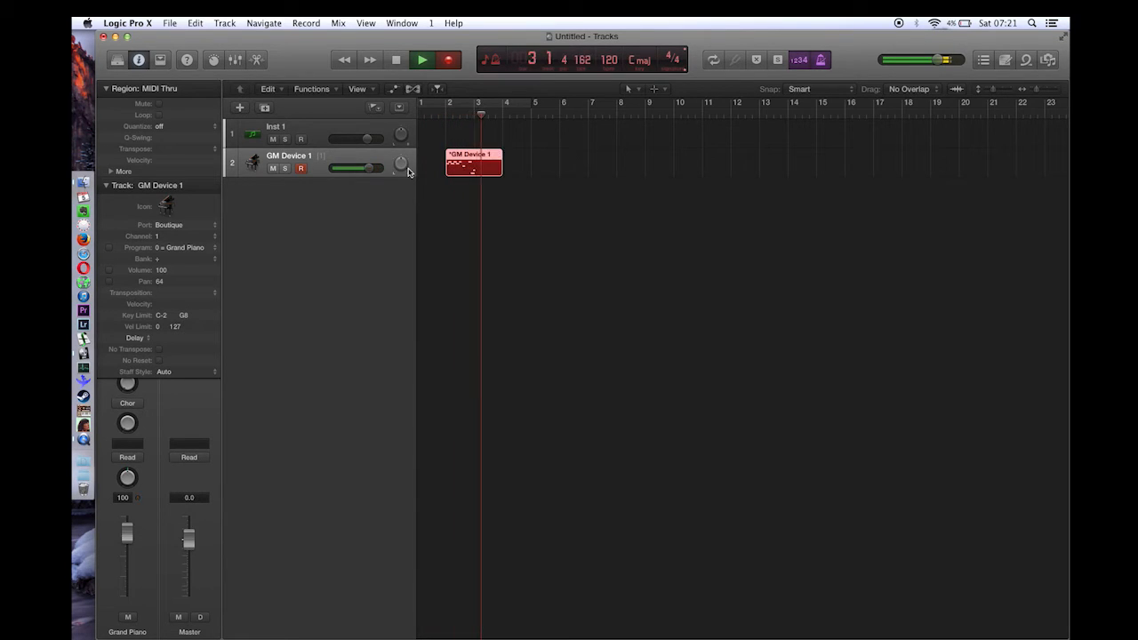
{"action": "key", "text": "space"}
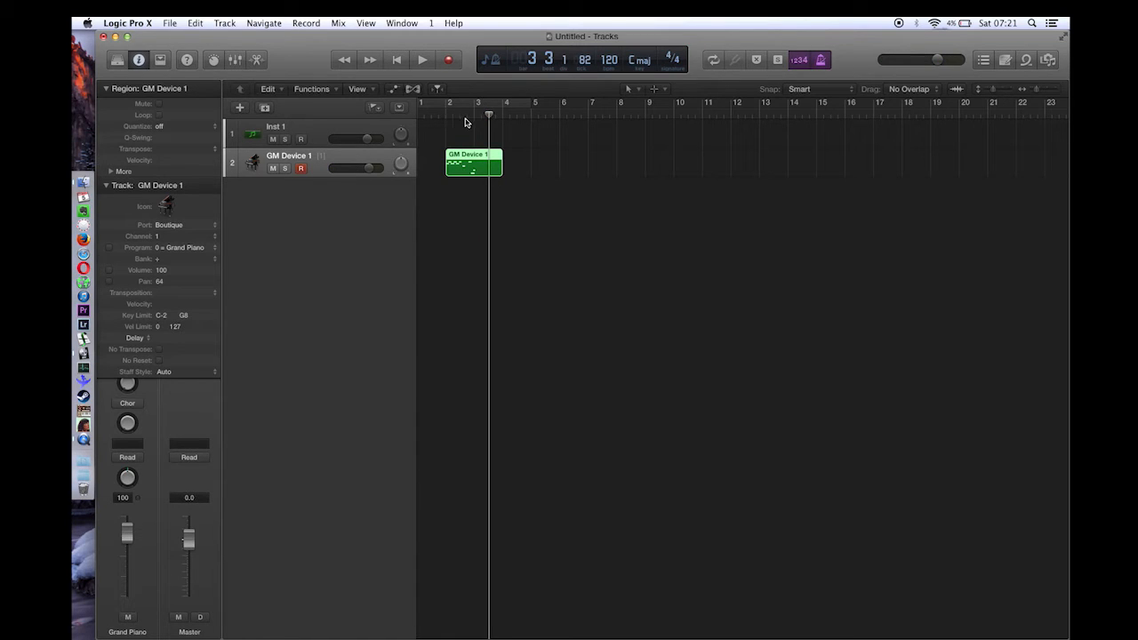
{"action": "left_click_drag", "start_coordinate": [467, 116], "coordinate": [447, 117]}
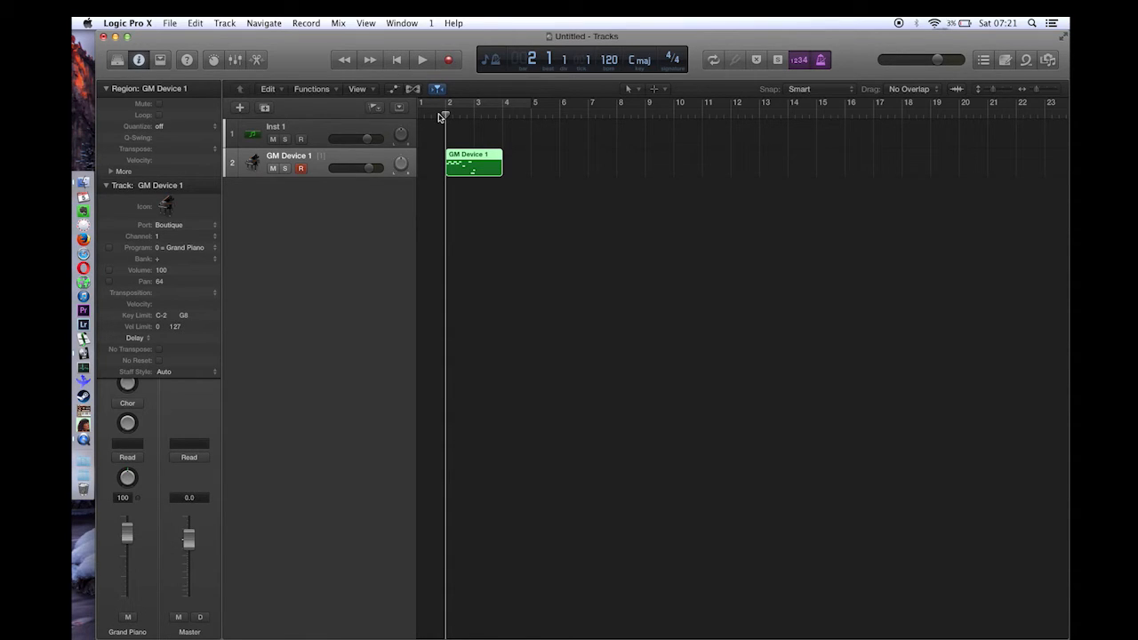
{"action": "key", "text": "space"}
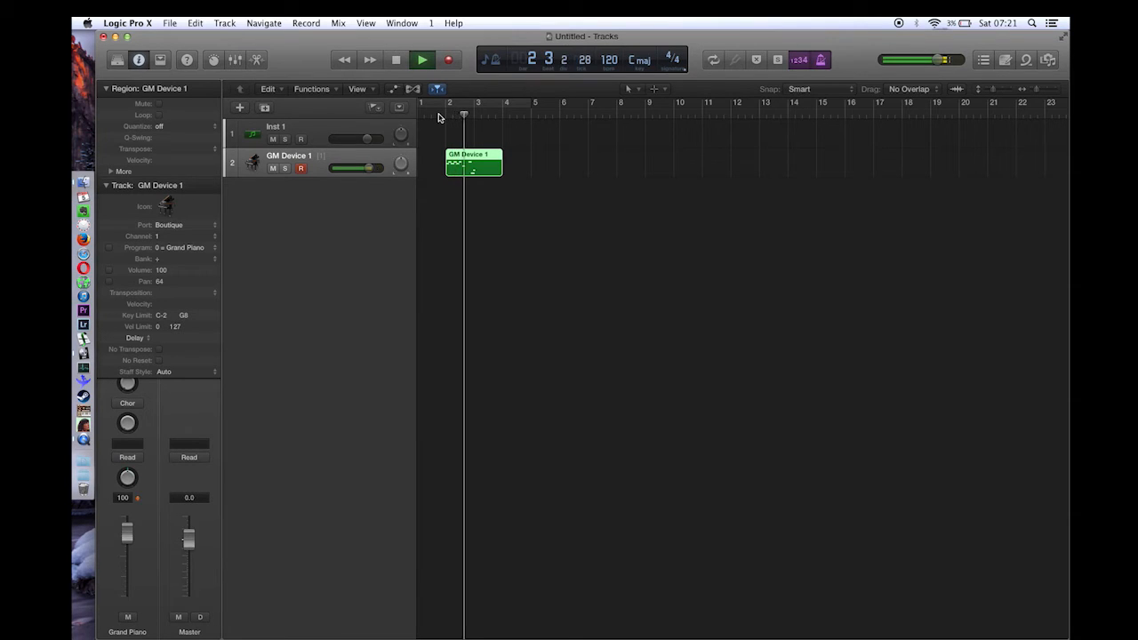
{"action": "key", "text": "space"}
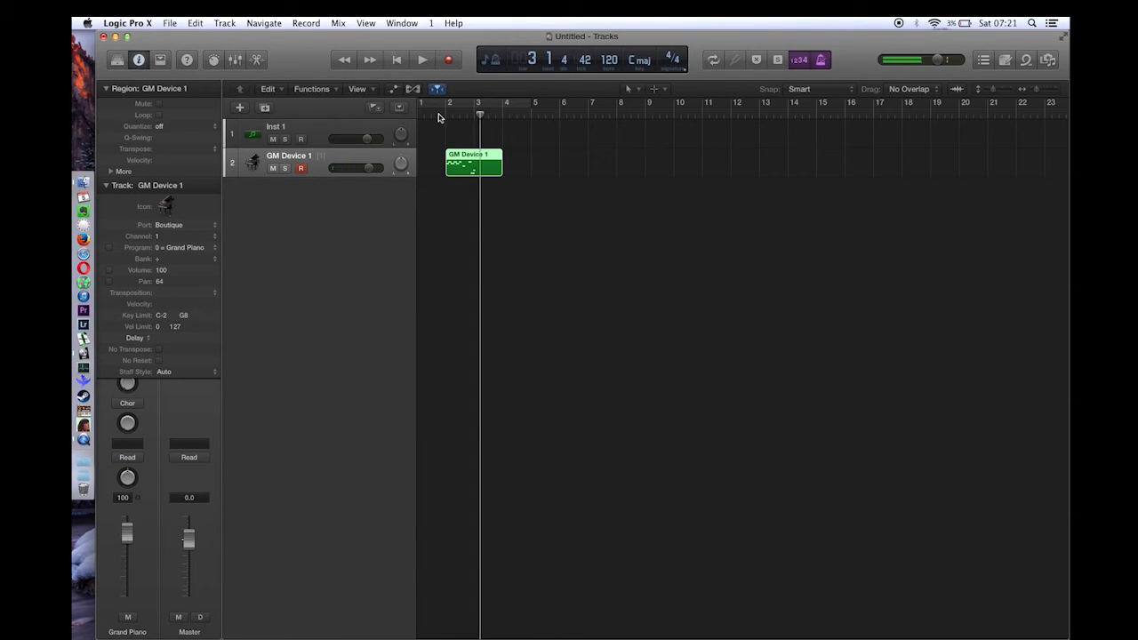
- Delete the recorded MIDI test region and return the playhead to bar 1
{"action": "key", "text": "Delete"}
{"action": "left_click_drag", "start_coordinate": [441, 116], "coordinate": [408, 124]}
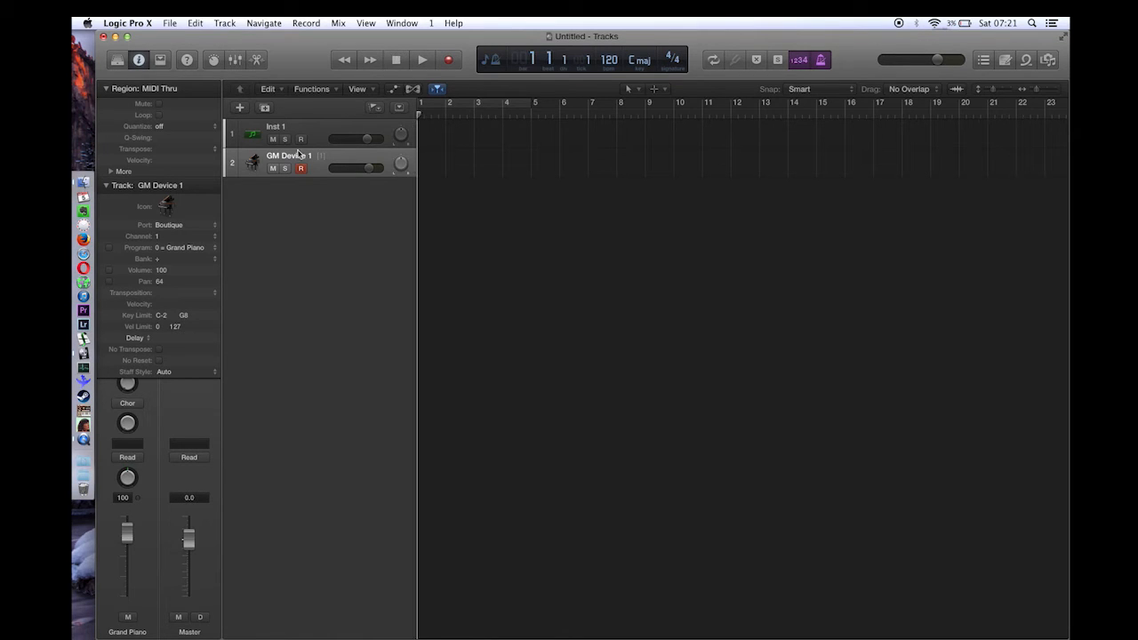
- Add one audio track using Input 1 + 2 with input monitoring and record enable on, checking its input device in the audio preferences
{"action": "left_click", "coordinate": [240, 107]}
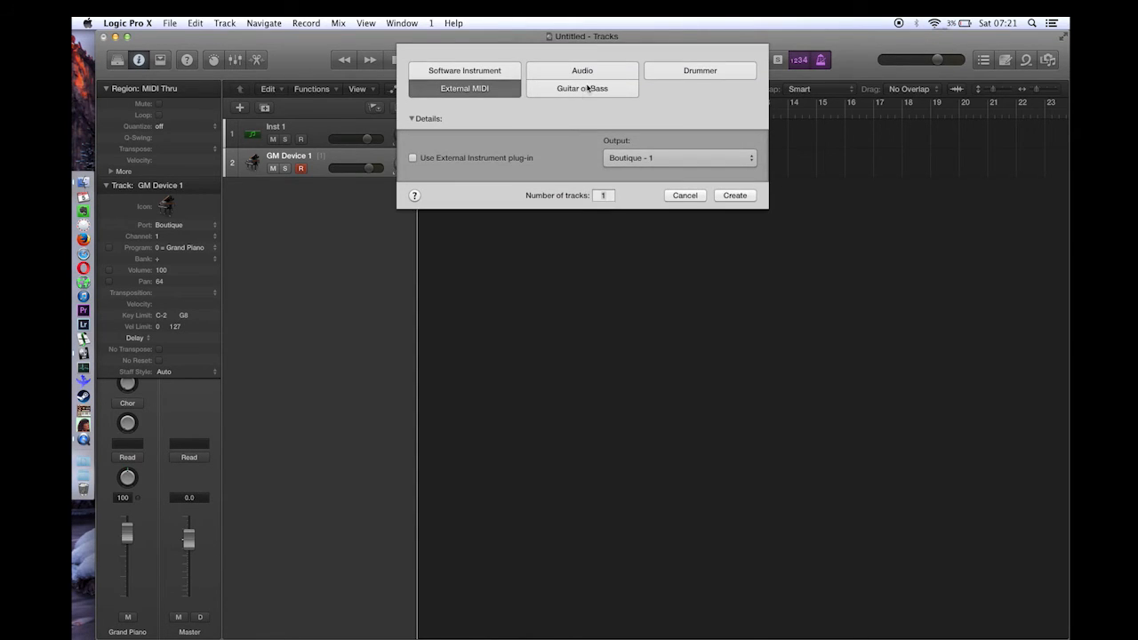
{"action": "left_click", "coordinate": [582, 70]}
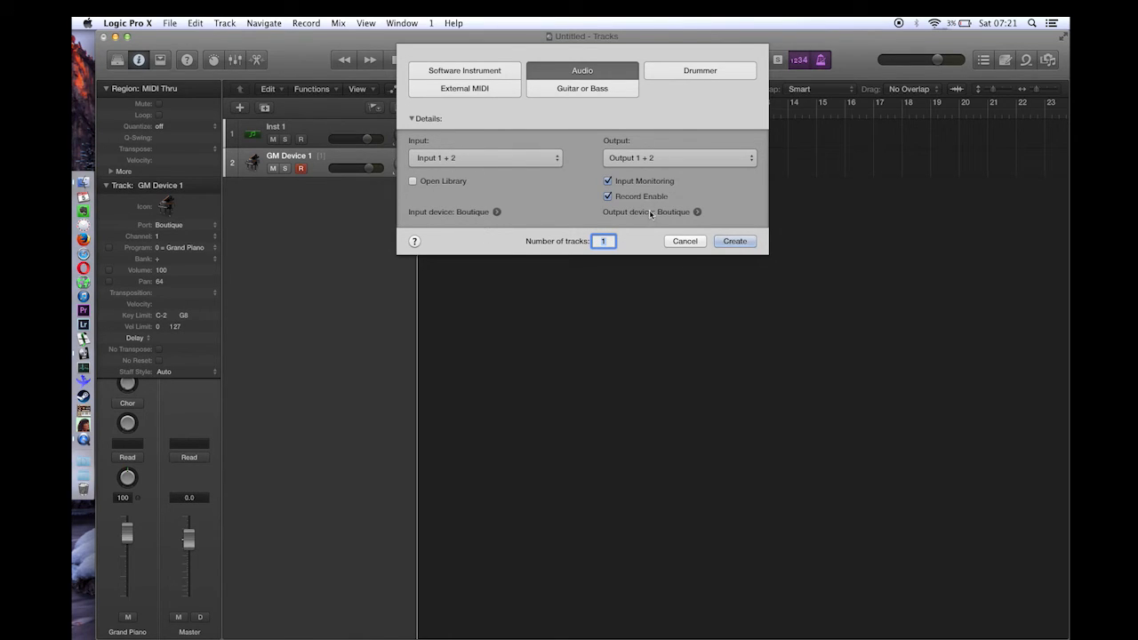
{"action": "left_click", "coordinate": [498, 213]}
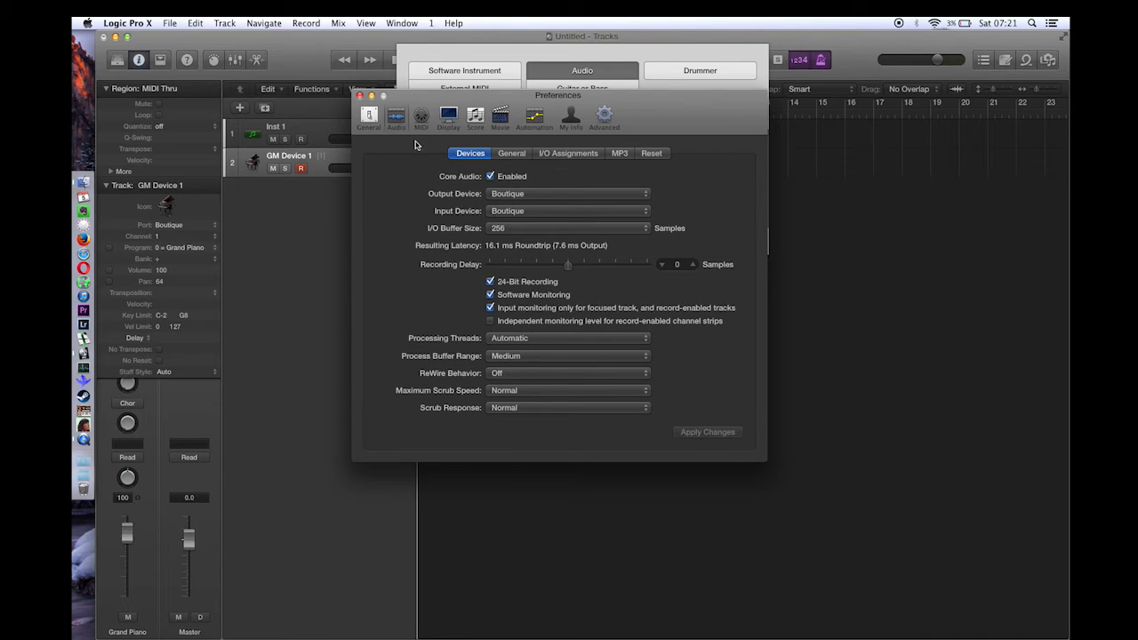
{"action": "left_click", "coordinate": [360, 96]}
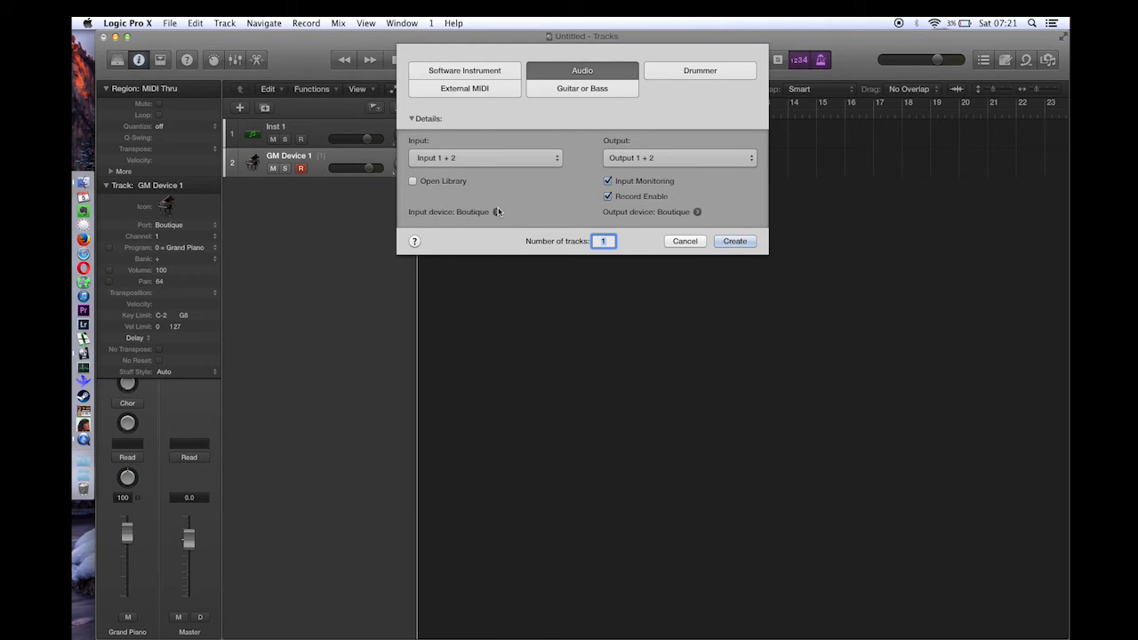
{"action": "left_click", "coordinate": [730, 247]}
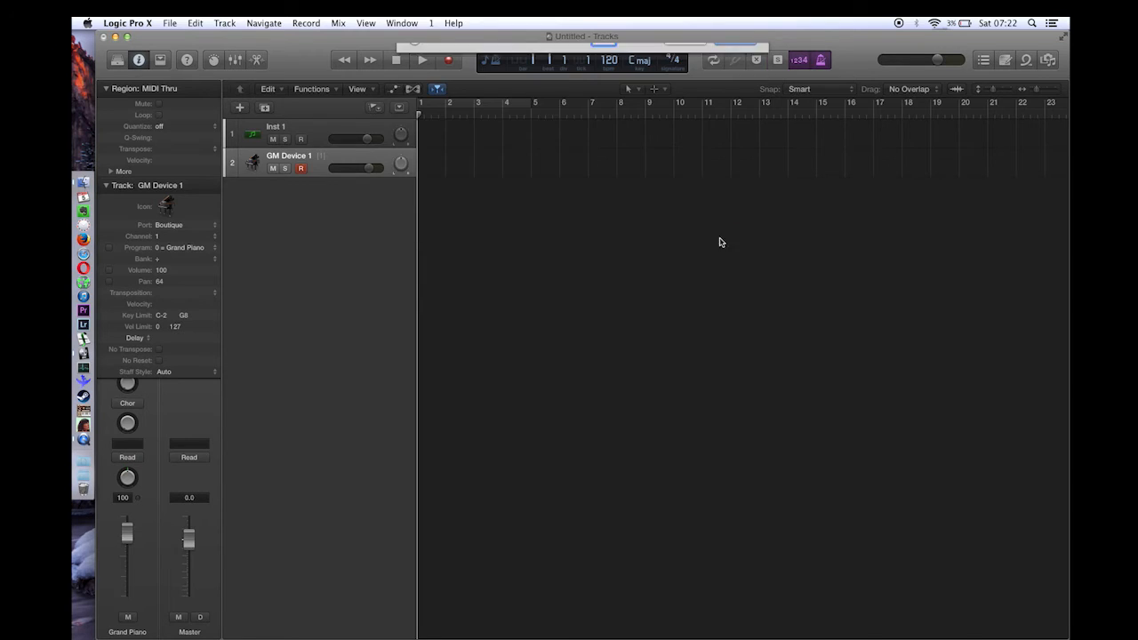
- Record about eight bars on GM Device 1 and Audio 1 simultaneously from bar 1, with the metronome click and count-in turned off
{"action": "left_click", "coordinate": [318, 175]}
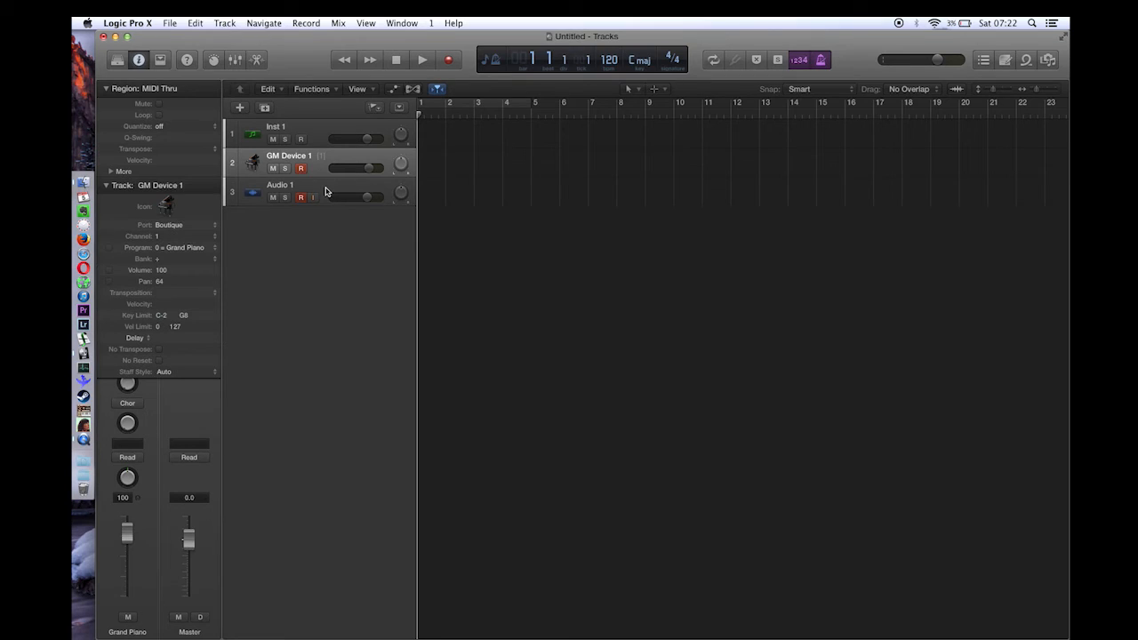
{"action": "left_click", "coordinate": [326, 191], "text": "shift"}
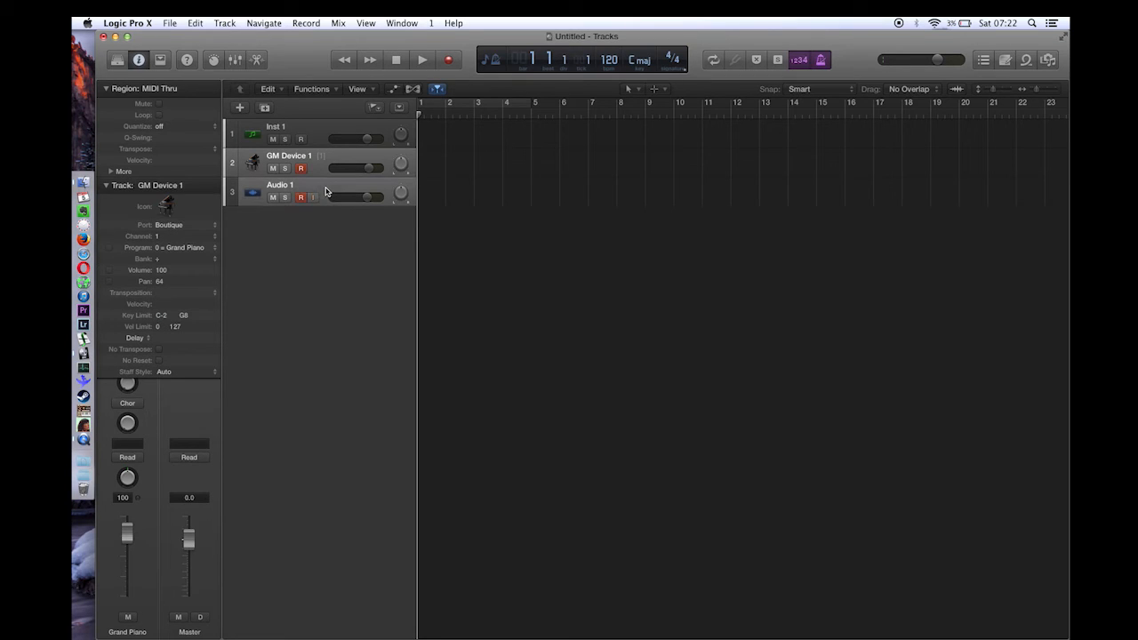
{"action": "left_click", "coordinate": [821, 62]}
{"action": "left_click", "coordinate": [803, 60]}
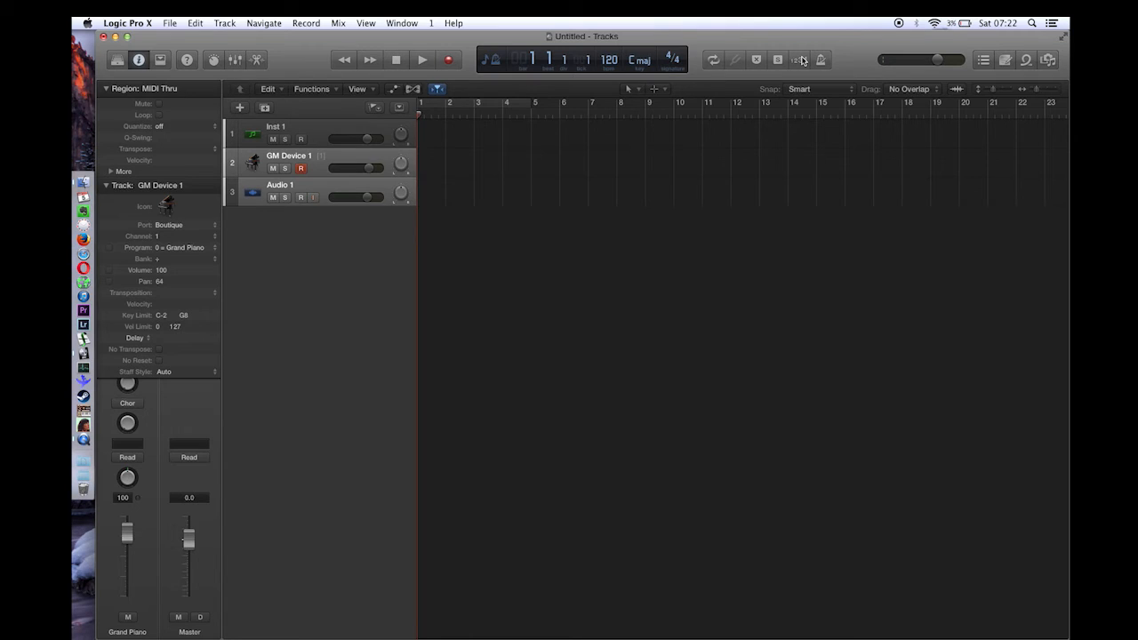
{"action": "key", "text": "r"}
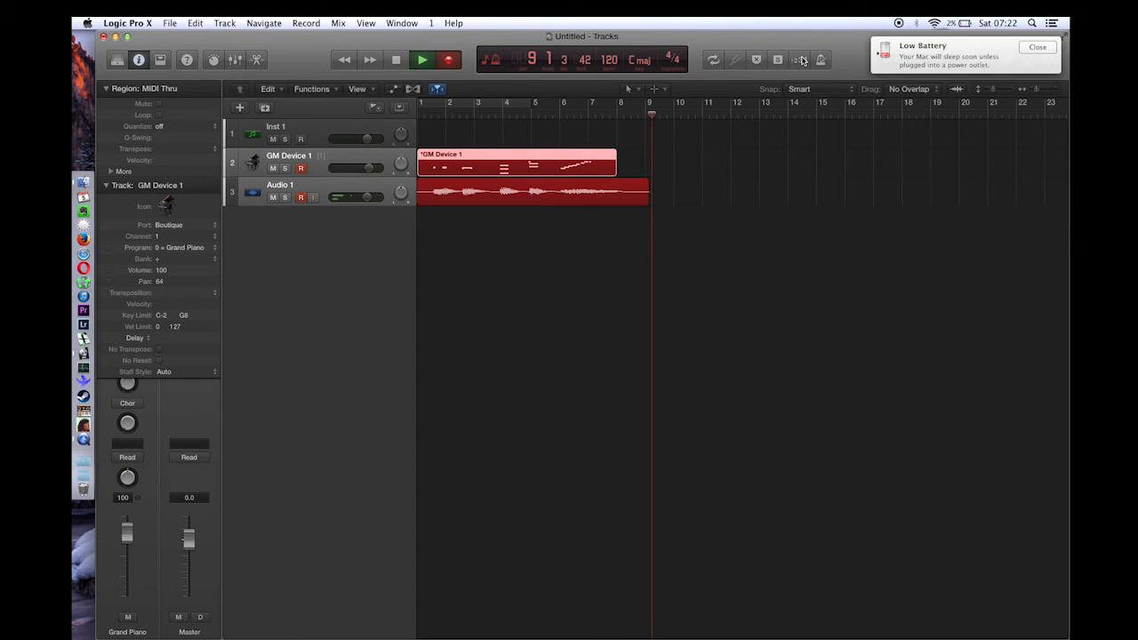
{"action": "key", "text": "space"}
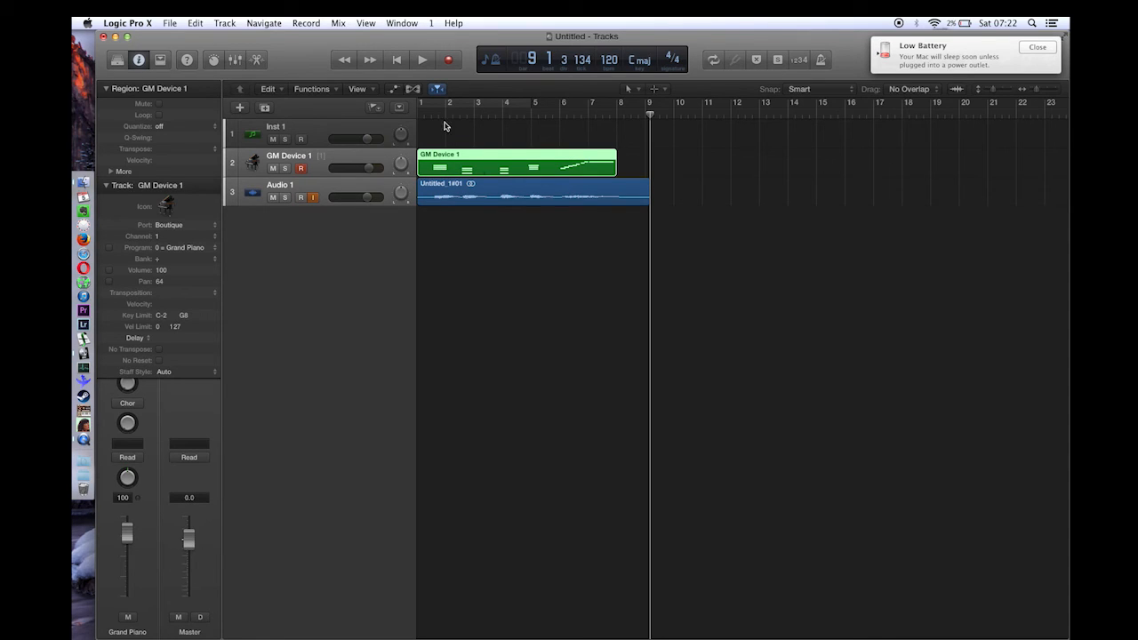
- Move the recorded audio region on the Audio 1 track to start at bar 14
{"action": "left_click", "coordinate": [447, 187]}
{"action": "left_click_drag", "start_coordinate": [717, 194], "coordinate": [818, 192]}
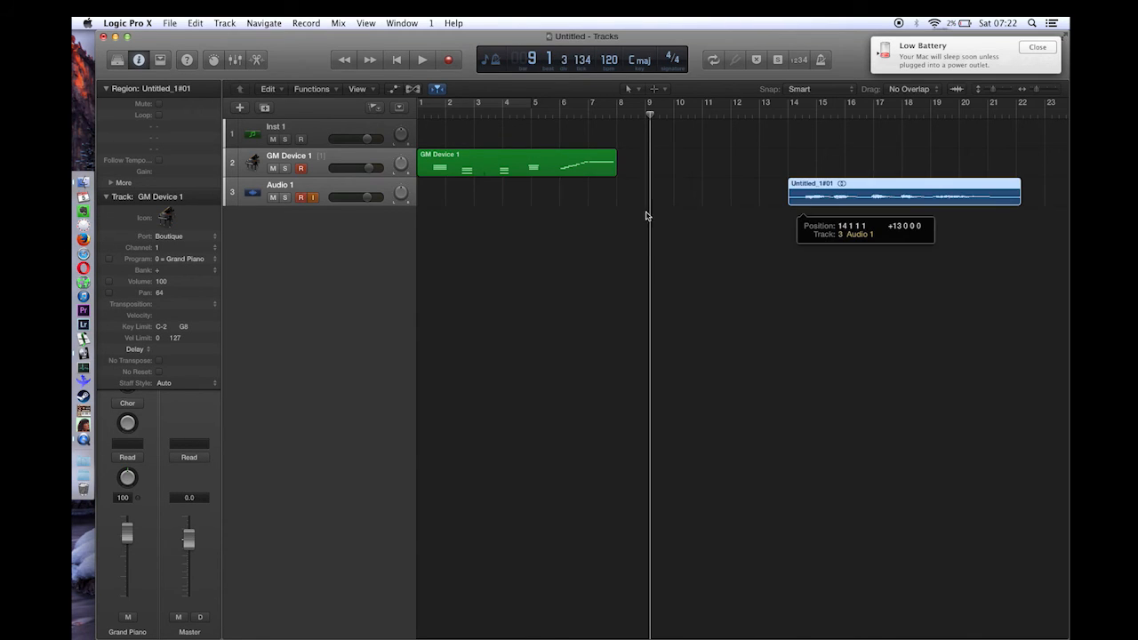
- Open the GM Device 1 region in the Piano Roll and enlarge the editor to show the rising note run at bar 6
{"action": "left_click", "coordinate": [584, 163]}
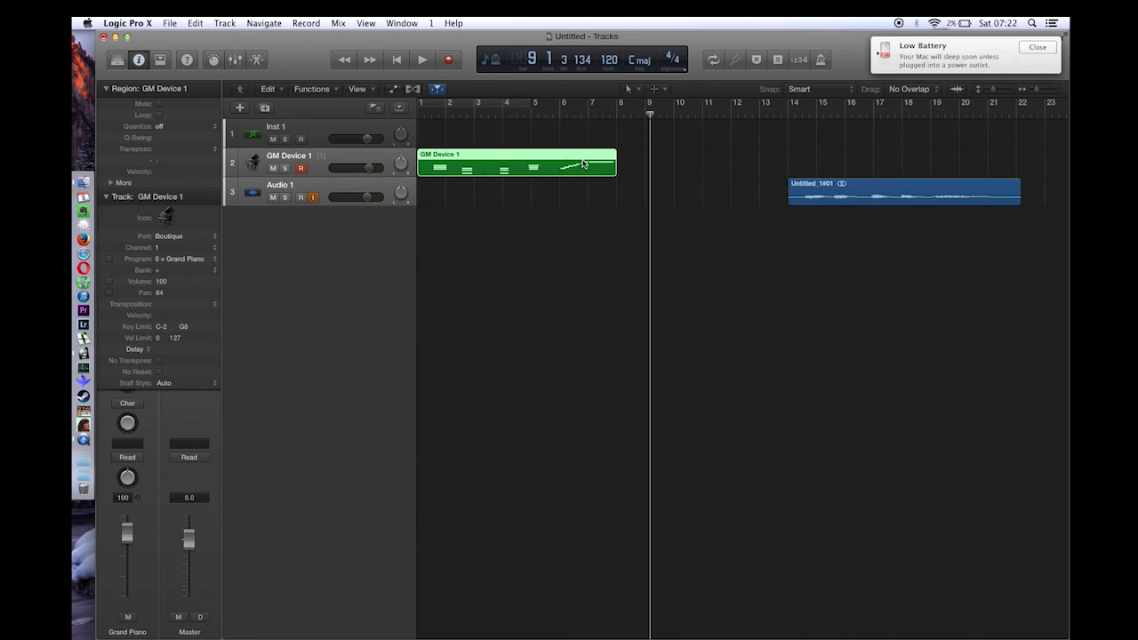
{"action": "double_click", "coordinate": [584, 164]}
{"action": "scroll", "coordinate": [629, 579], "scroll_direction": "right", "scroll_amount": 3}
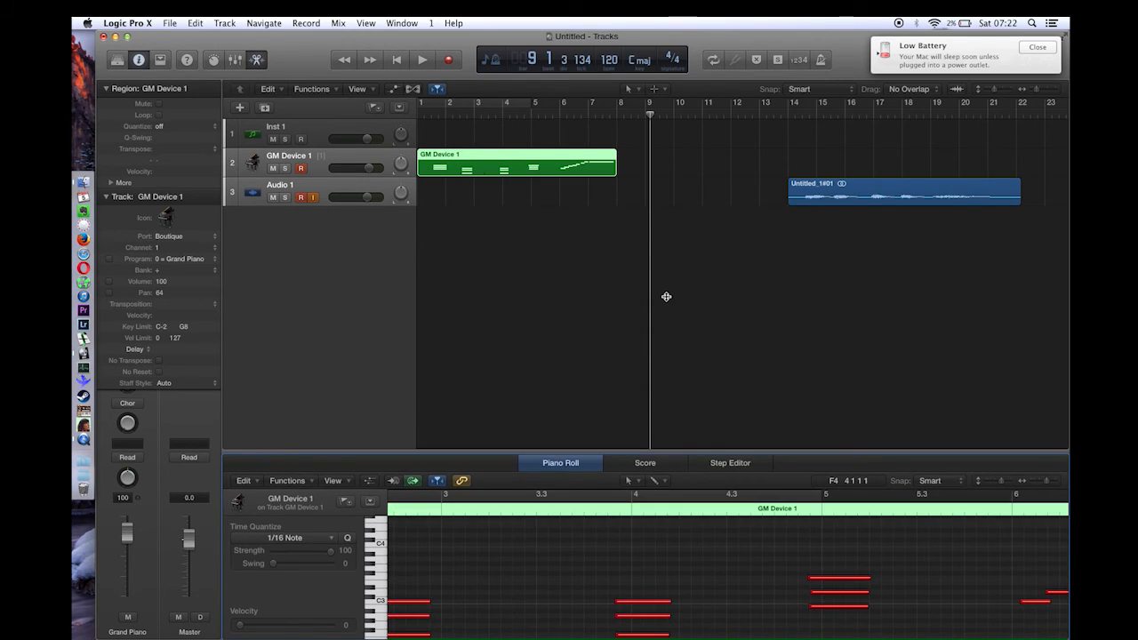
{"action": "left_click_drag", "start_coordinate": [666, 283], "coordinate": [666, 282]}
{"action": "scroll", "coordinate": [733, 459], "scroll_direction": "right", "scroll_amount": 10}
{"action": "scroll", "coordinate": [733, 460], "scroll_direction": "left", "scroll_amount": 10}
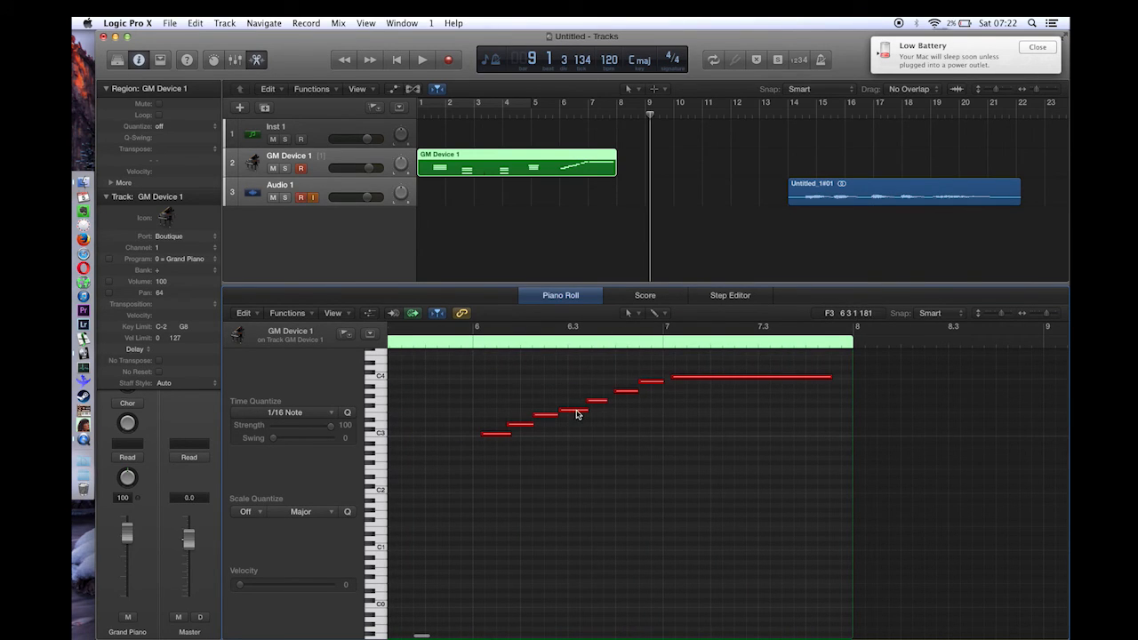
- Repitch three notes of the bar 6 run: the fourth up to C4, the second up to A3, the sixth down to D3
{"action": "left_click_drag", "start_coordinate": [579, 414], "coordinate": [578, 378]}
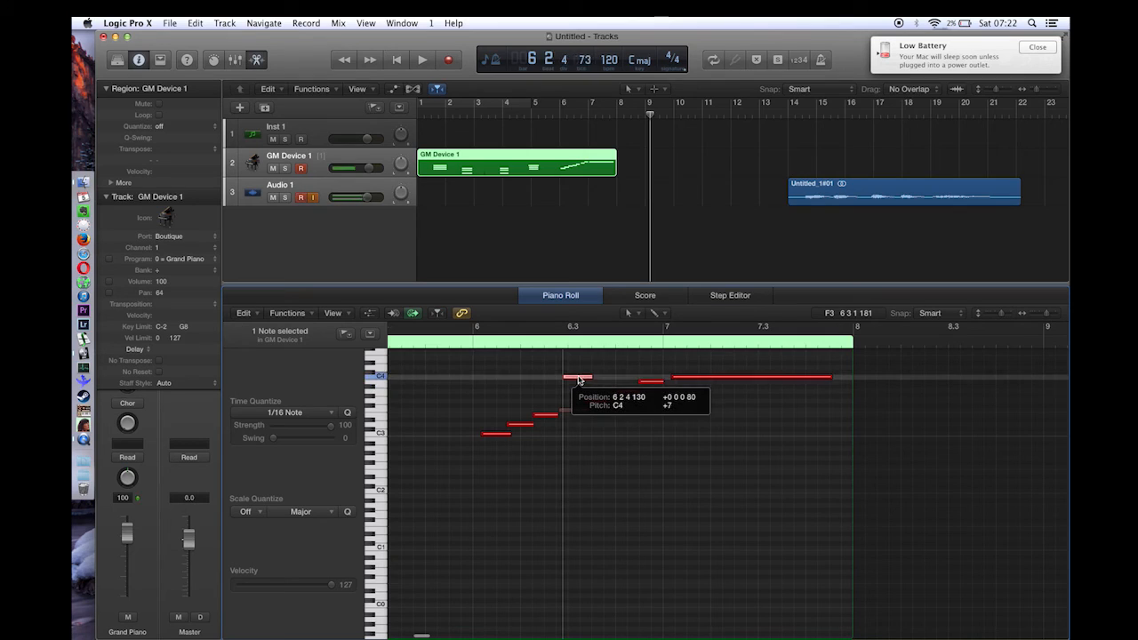
{"action": "left_click", "coordinate": [525, 425]}
{"action": "left_click_drag", "start_coordinate": [526, 396], "coordinate": [527, 392]}
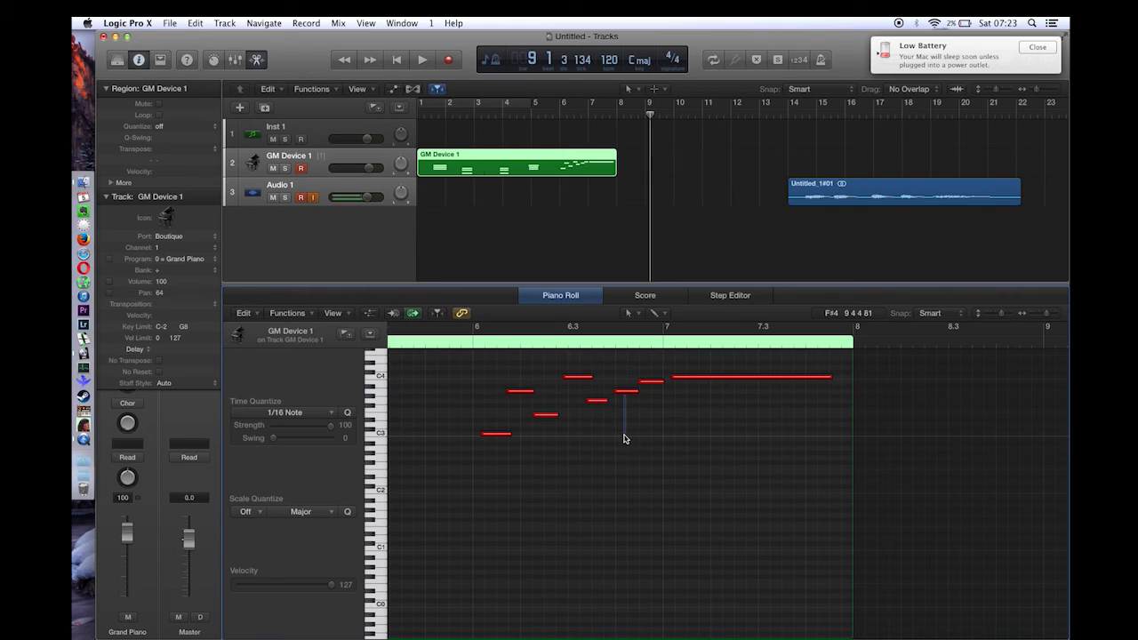
{"action": "left_click", "coordinate": [625, 392]}
{"action": "left_click_drag", "start_coordinate": [626, 391], "coordinate": [626, 426]}
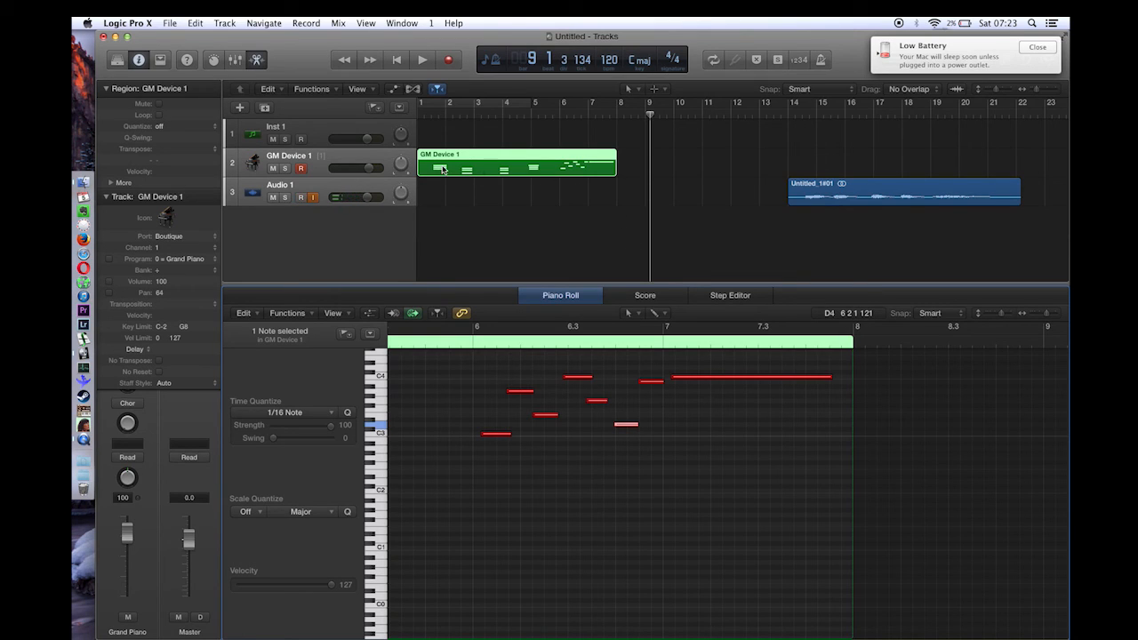
- Trim the GM Device 1 region's start to 5 3 1 1 and move the shortened region to start at bar 2
{"action": "left_click_drag", "start_coordinate": [419, 167], "coordinate": [550, 168]}
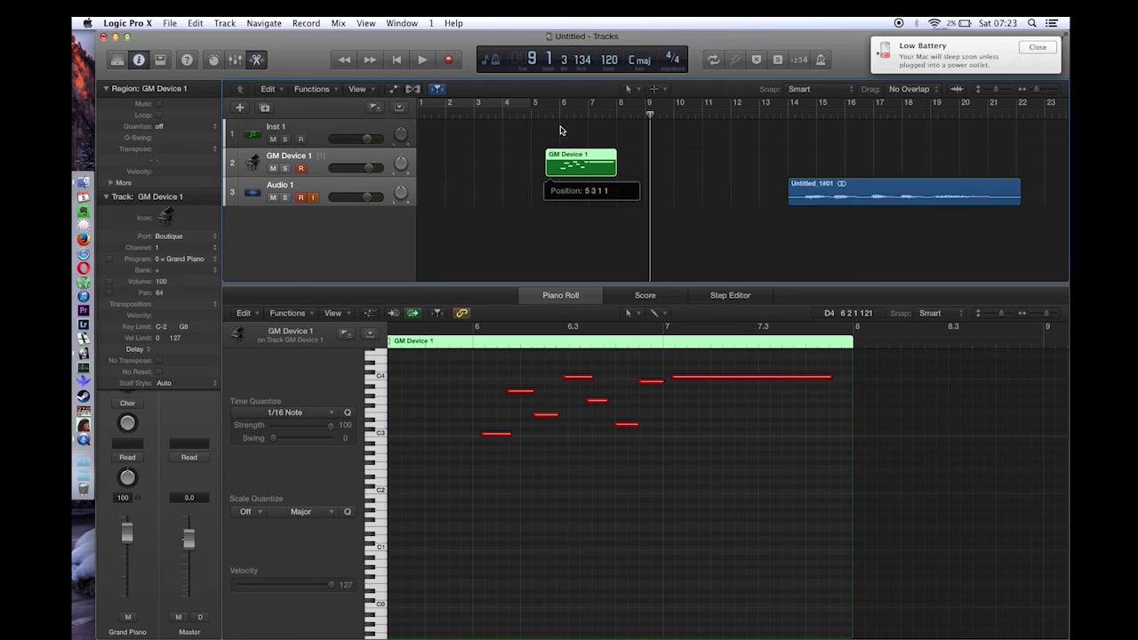
{"action": "left_click_drag", "start_coordinate": [582, 161], "coordinate": [458, 131]}
- Record the synth's playback of the edited MIDI region onto the Audio 1 track for about three bars from bar 2
{"action": "left_click", "coordinate": [445, 116]}
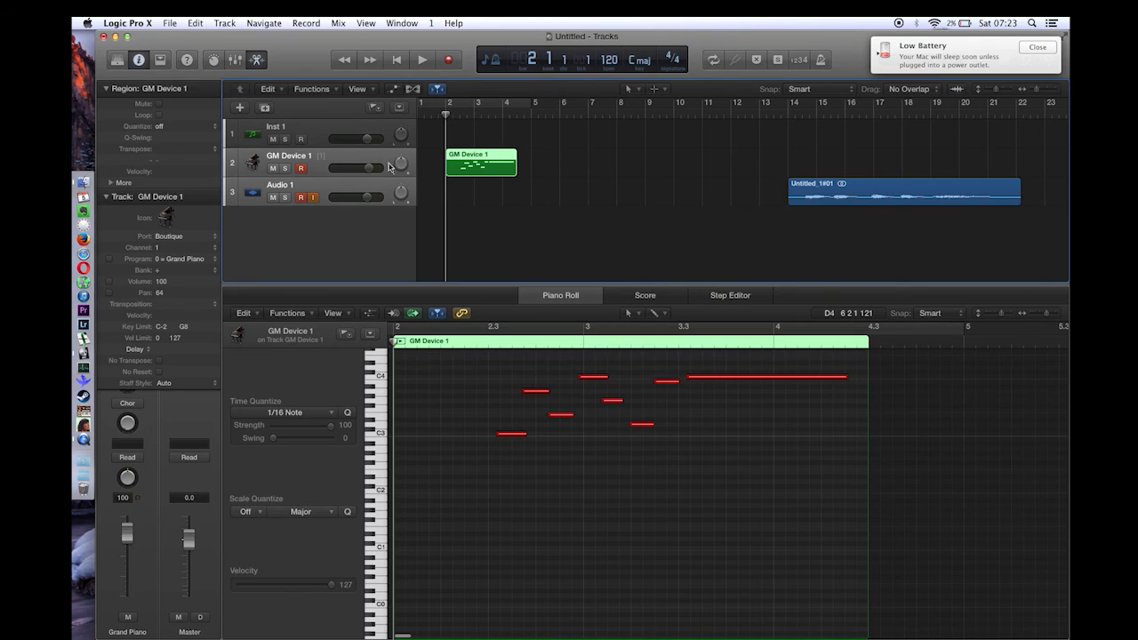
{"action": "left_click", "coordinate": [323, 186]}
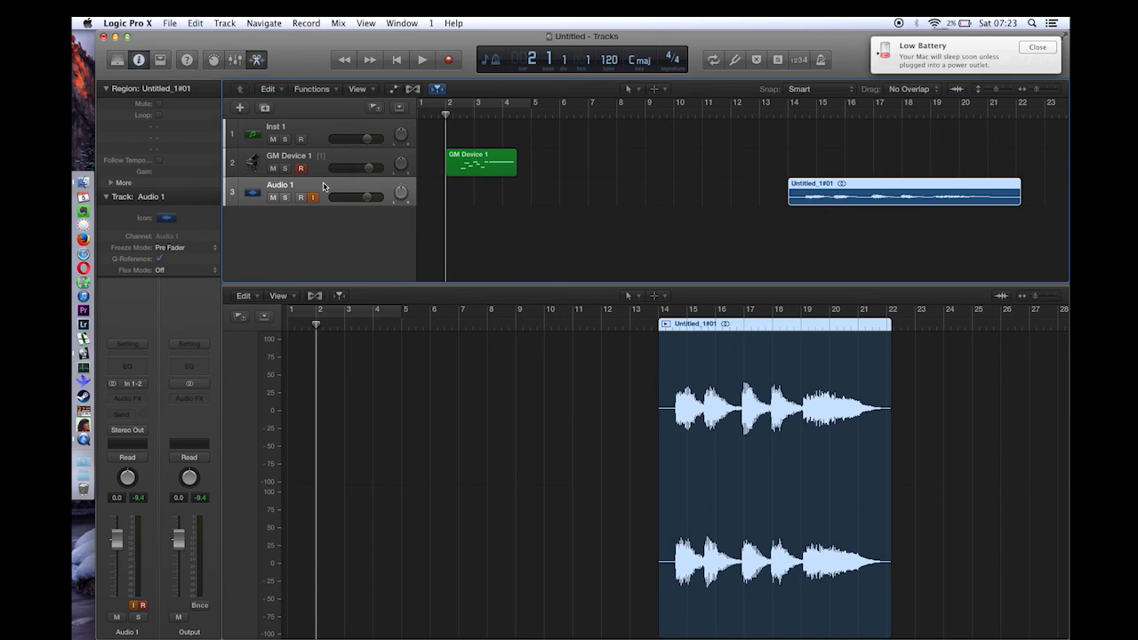
{"action": "key", "text": "r"}
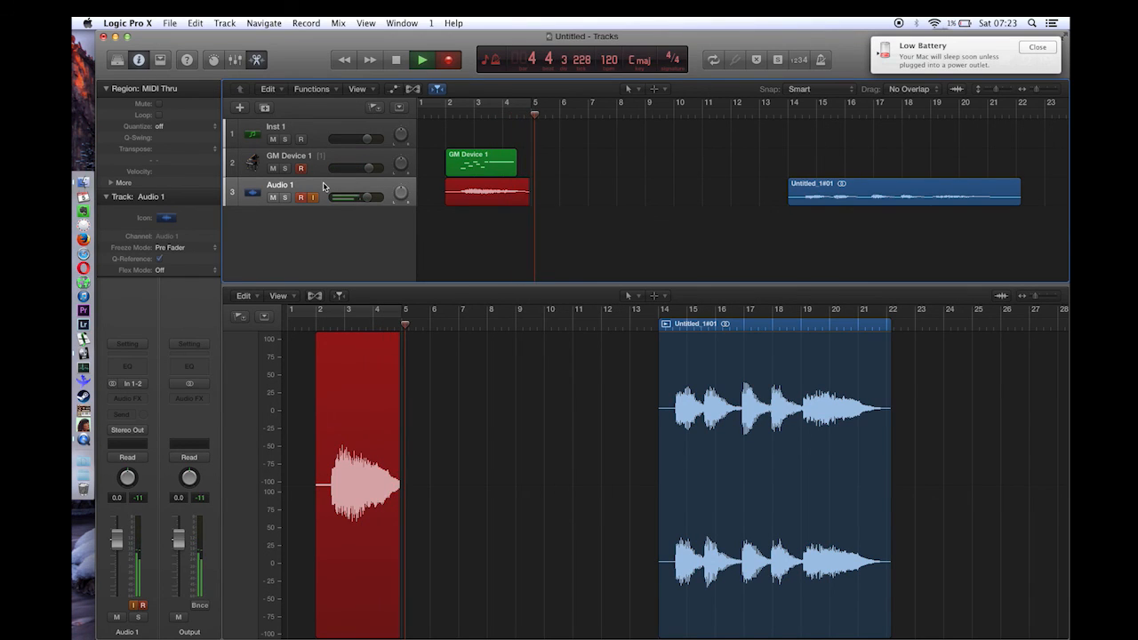
{"action": "key", "text": "space"}
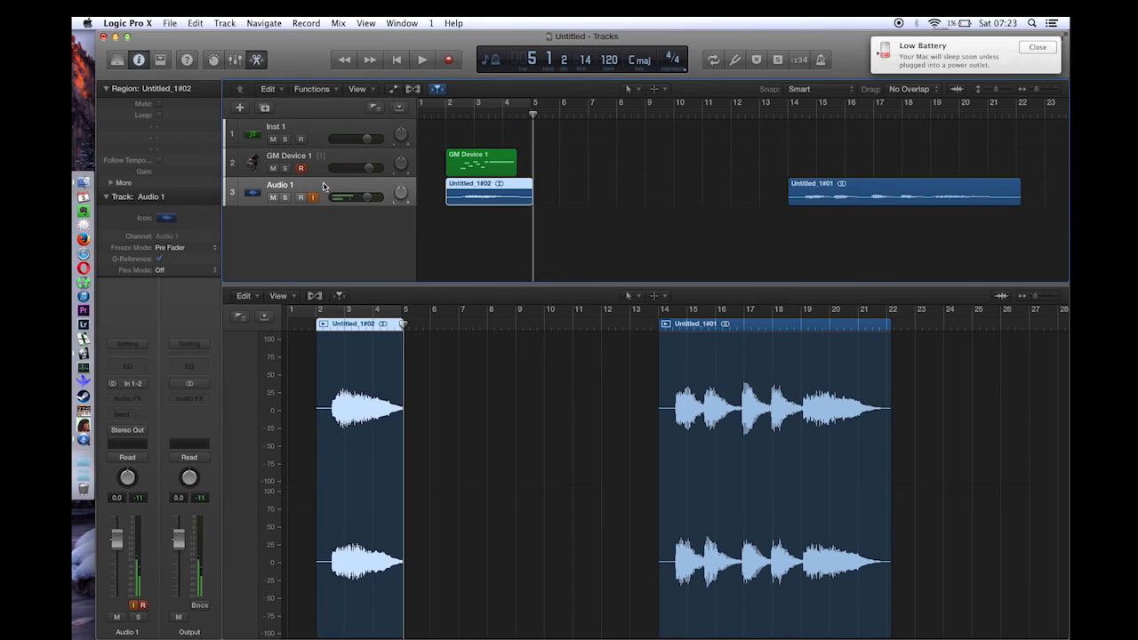